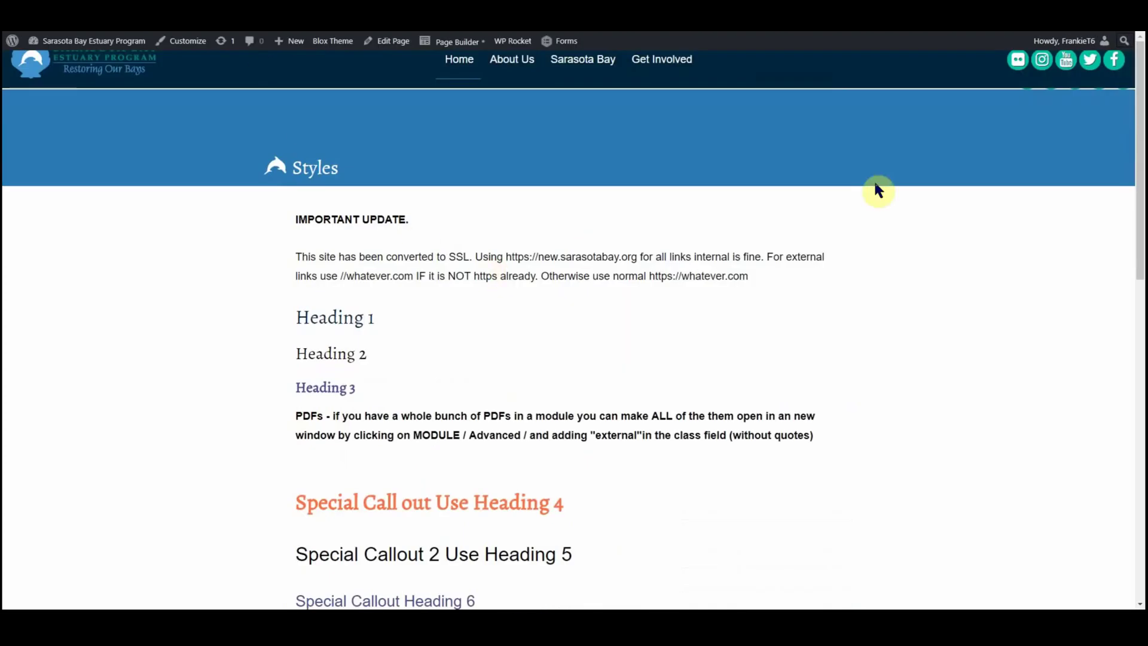
Step: Launch Beaver Builder on the Styles page and drop a Text Editor module onto it
click(460, 43)
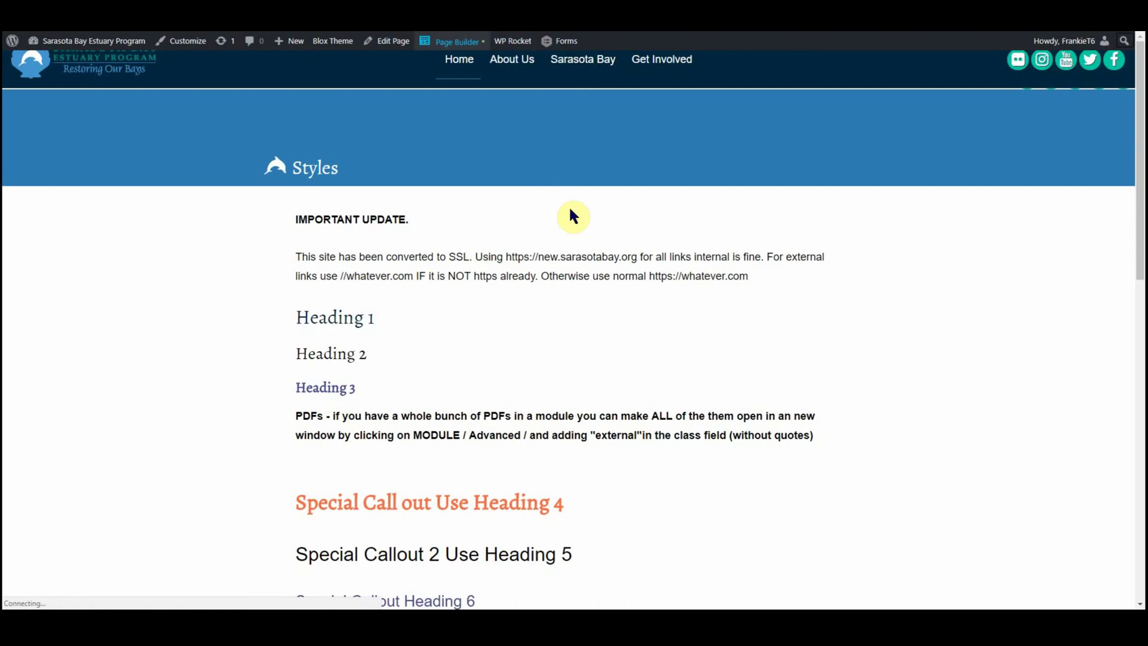
click(1106, 127)
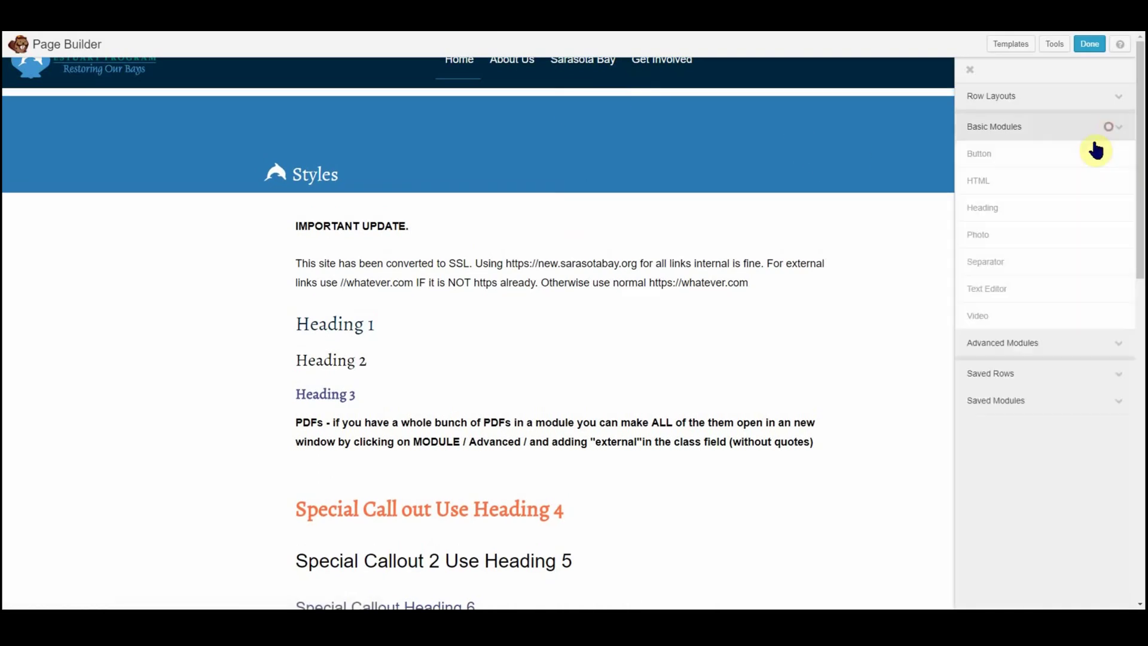
drag(1035, 290, 441, 248)
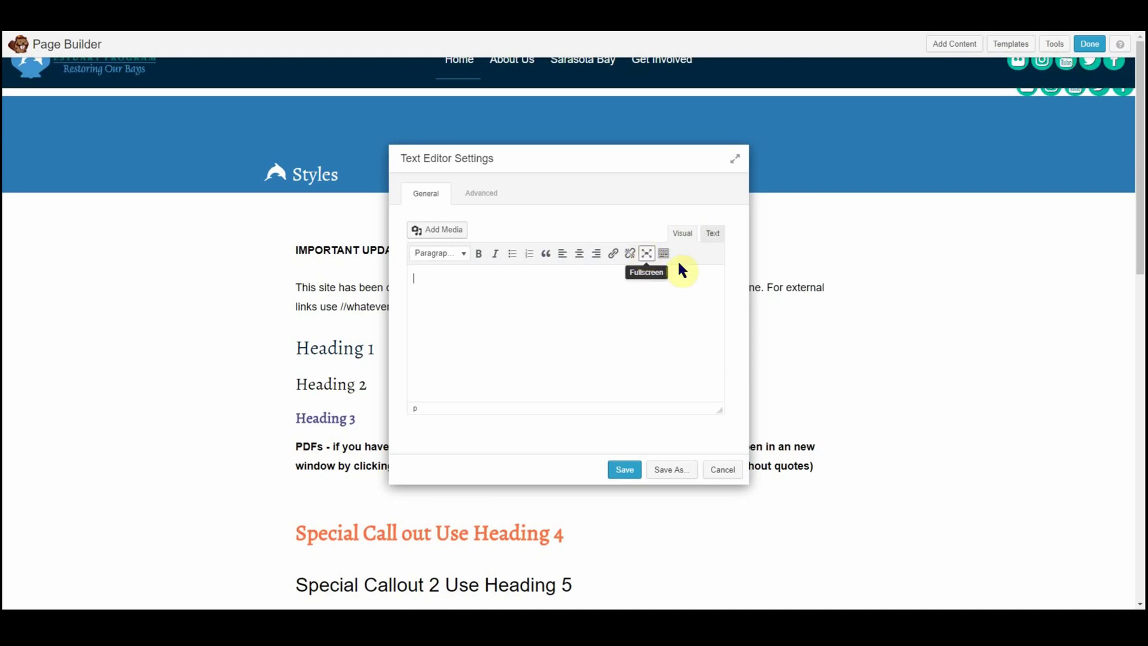
click(458, 237)
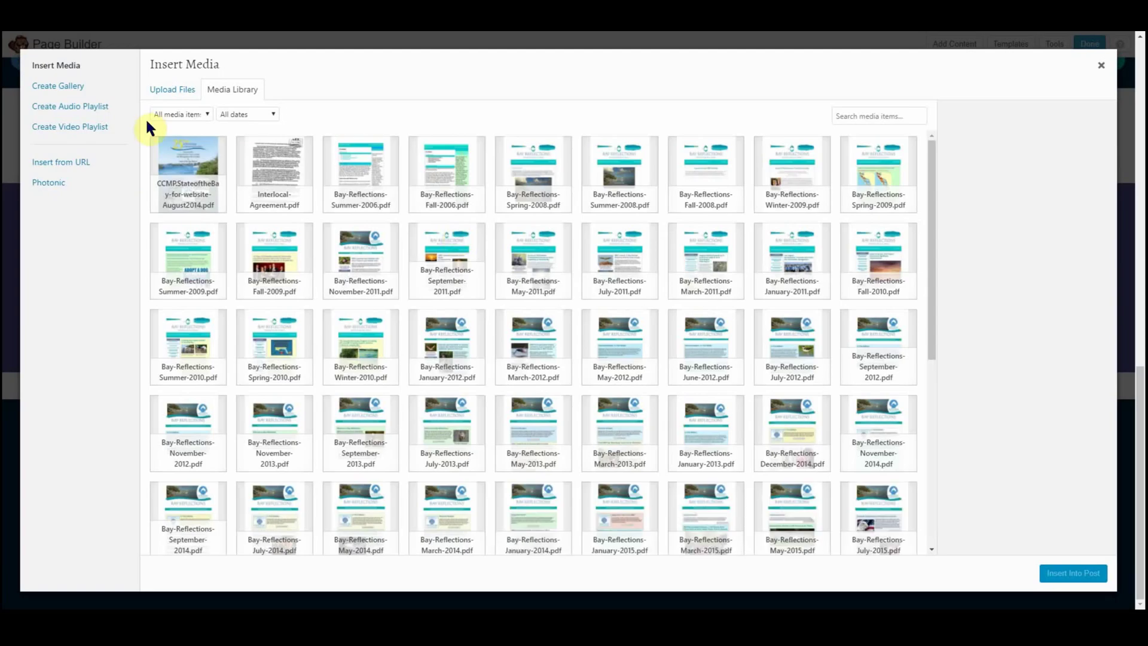
click(192, 172)
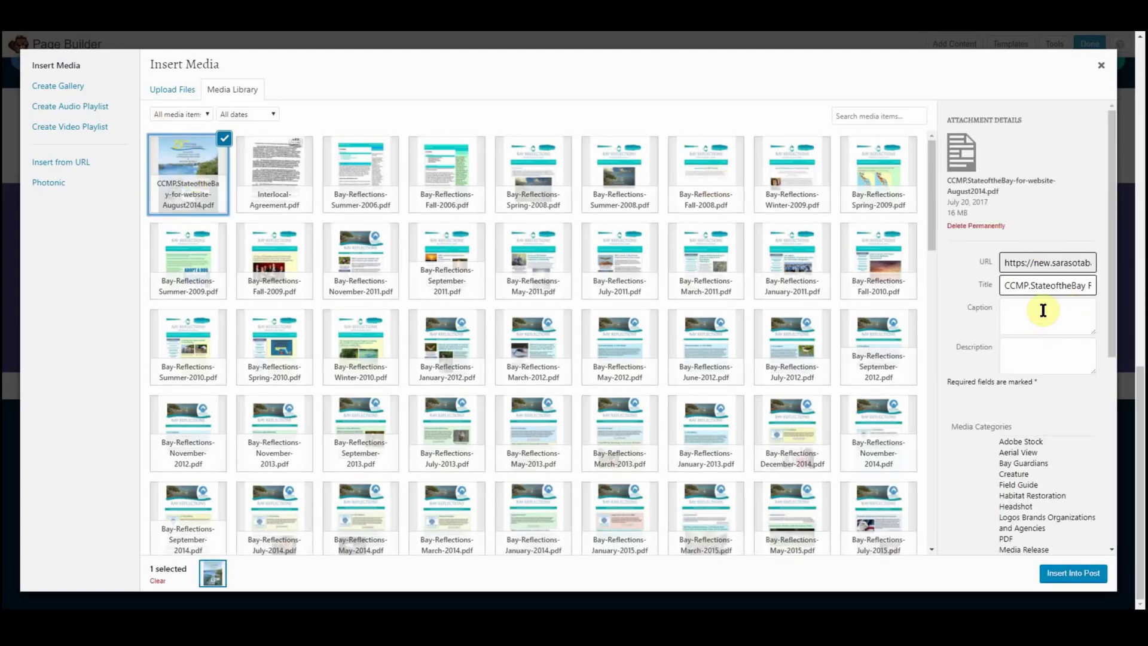
drag(1115, 350, 1095, 197)
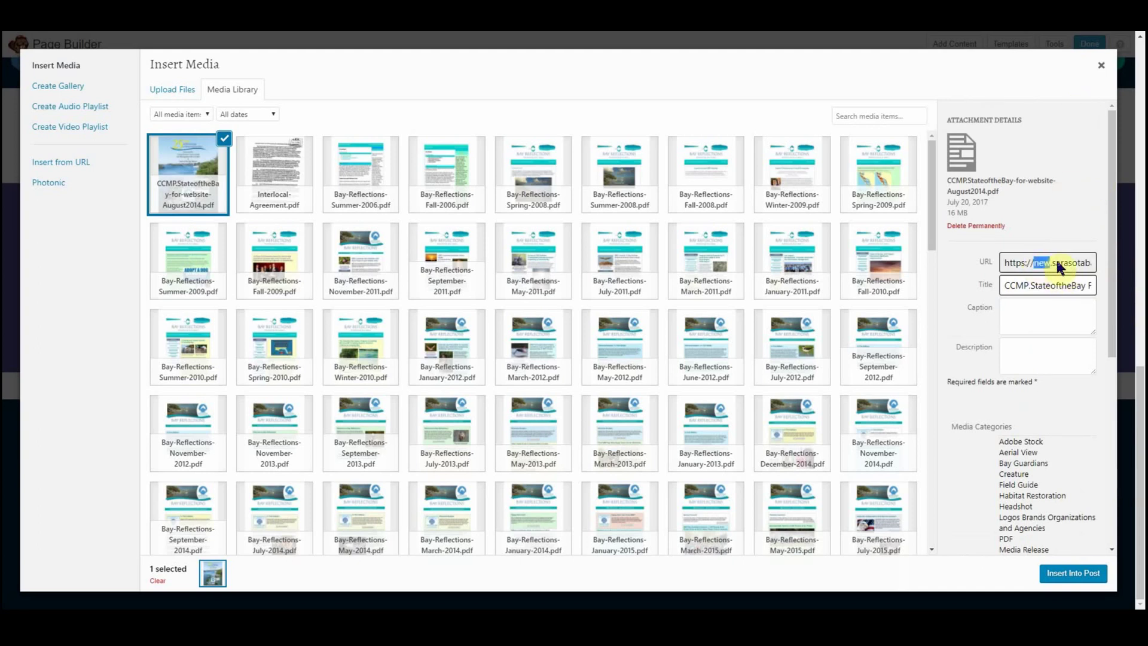
click(1101, 64)
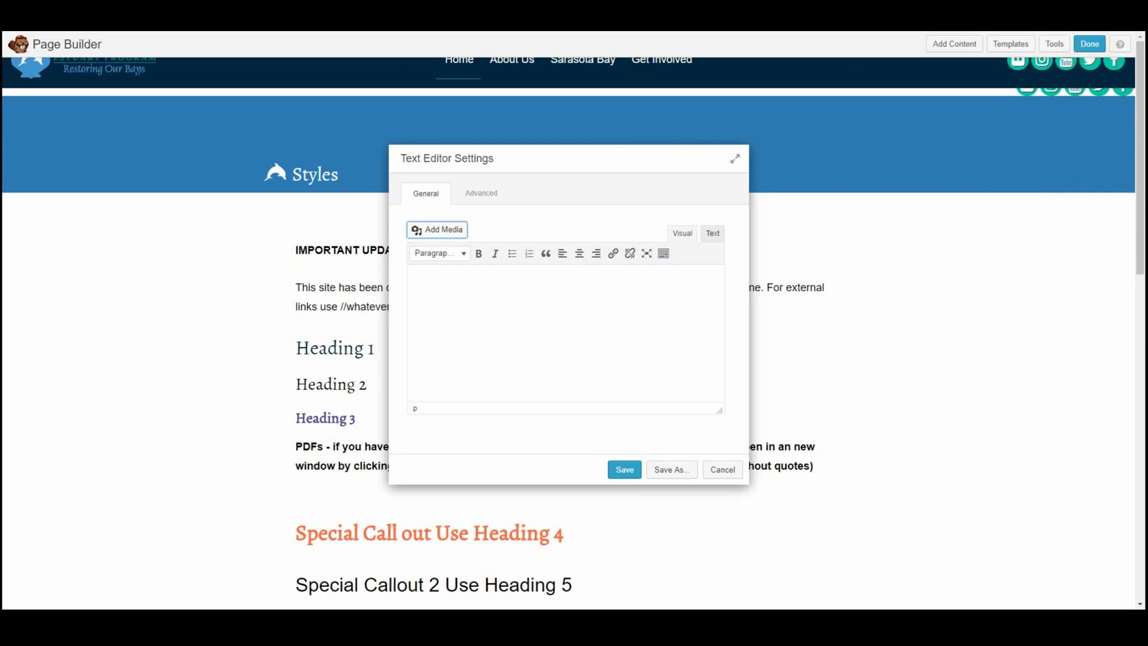
Step: In a new Chrome tab, load new.sarasotabay.org and go to its WordPress Dashboard
right_click(251, 24)
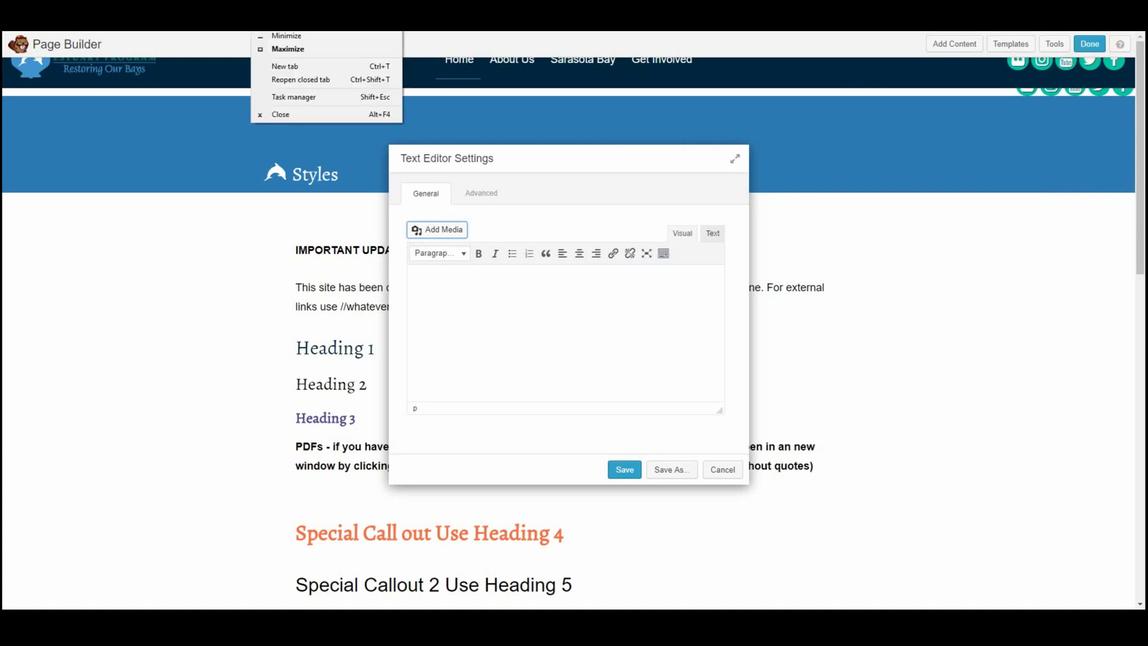
key(ctrl+t)
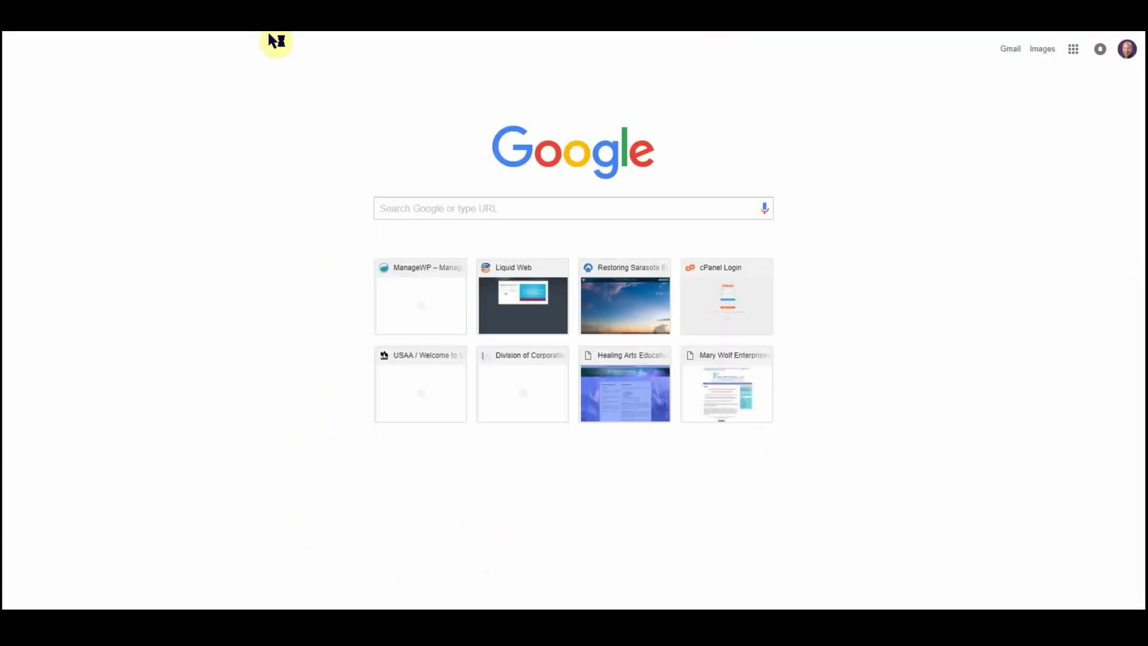
text(new)
click(269, 40)
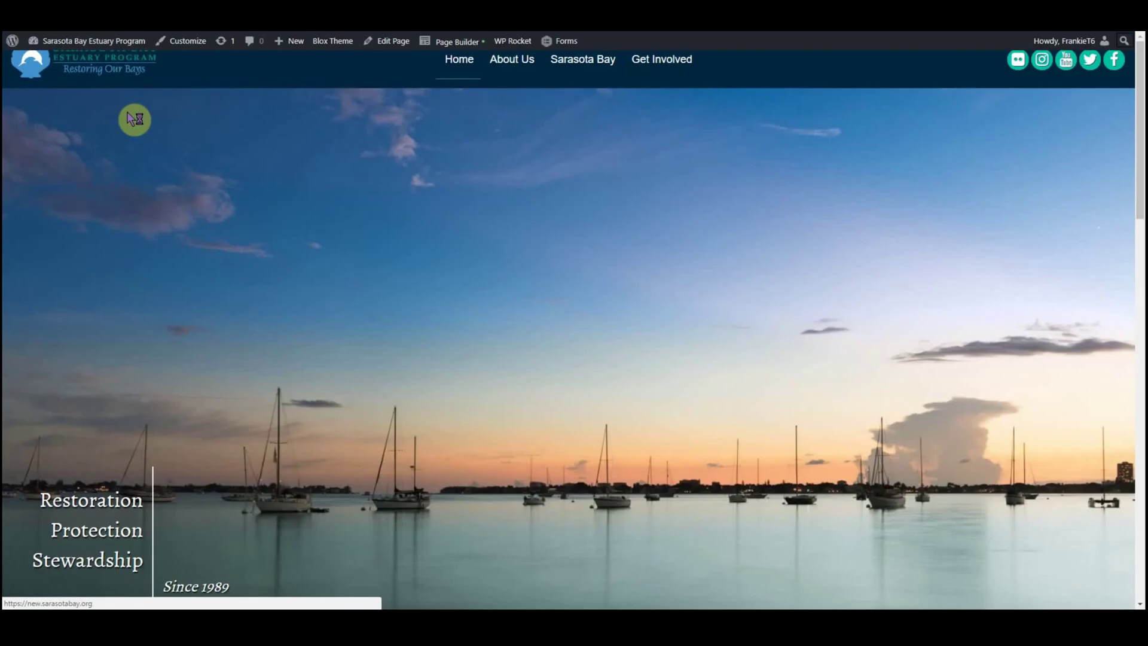
mouse_move(85, 43)
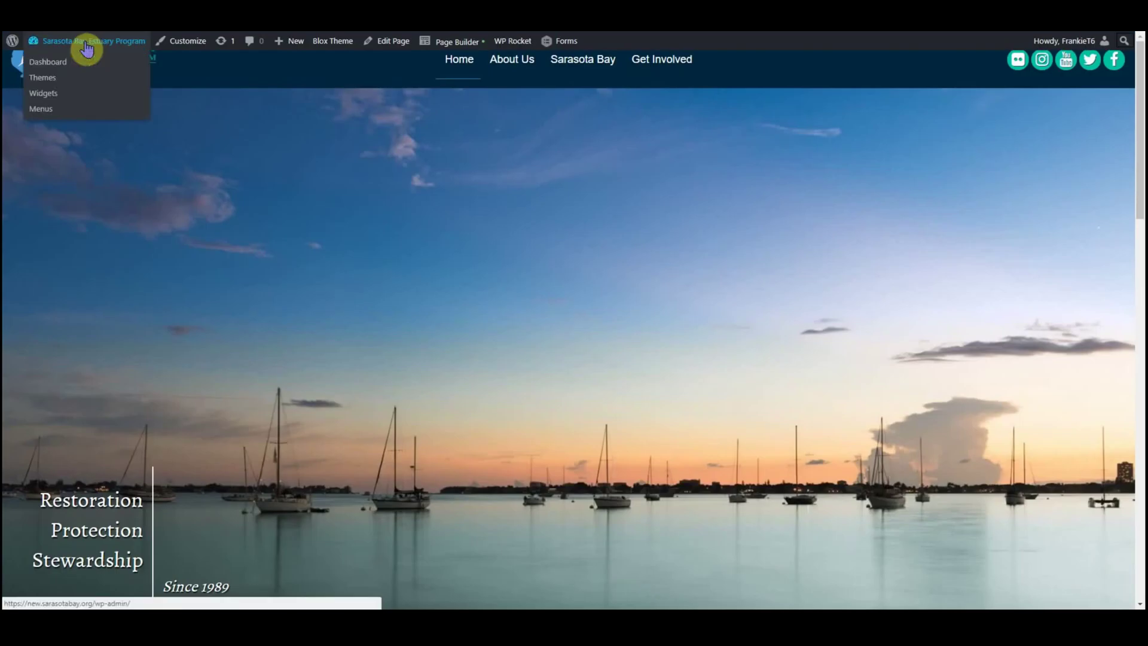
click(48, 63)
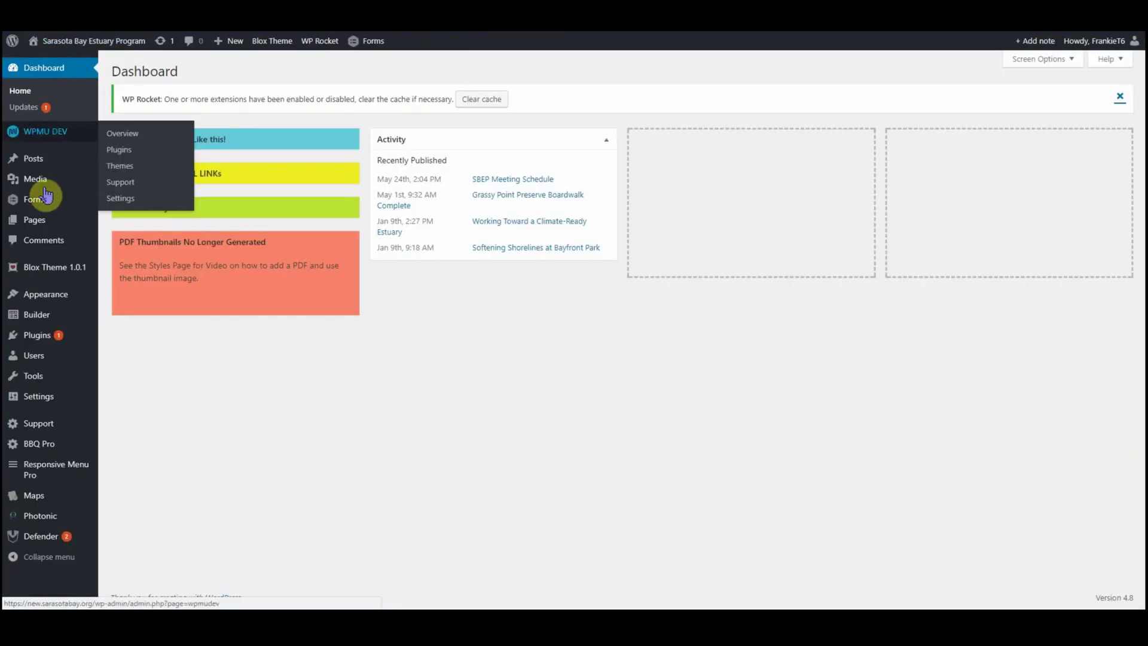
Step: From the Media Library, view the CCMP.StateoftheBay attachment page and open the PDF from its cover
mouse_move(45, 198)
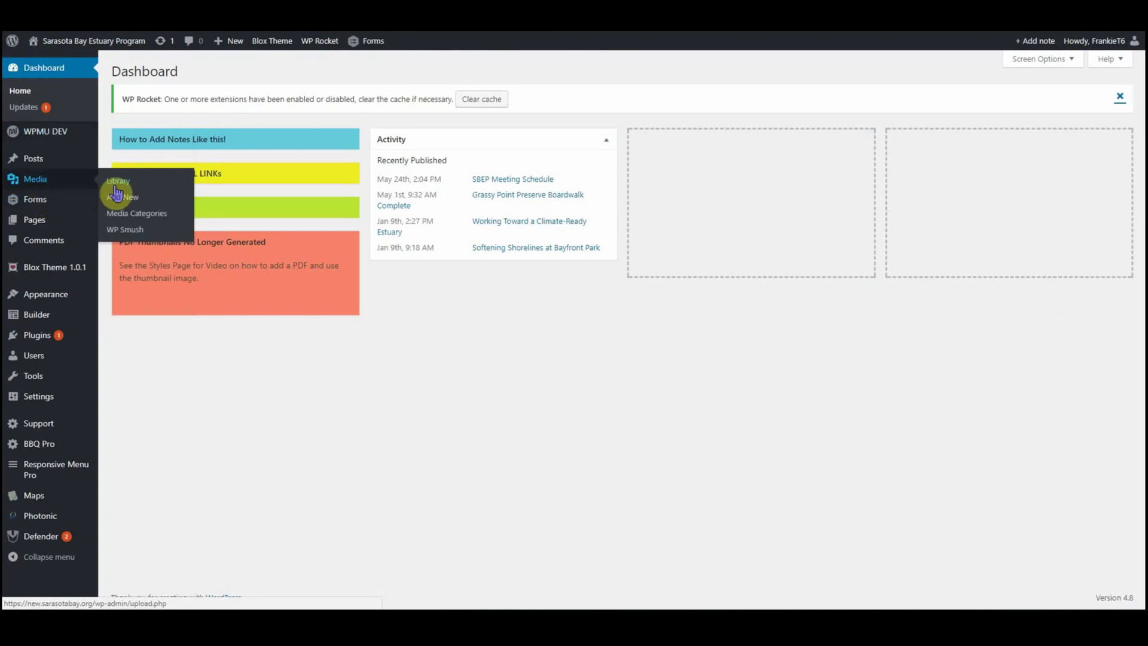
click(131, 186)
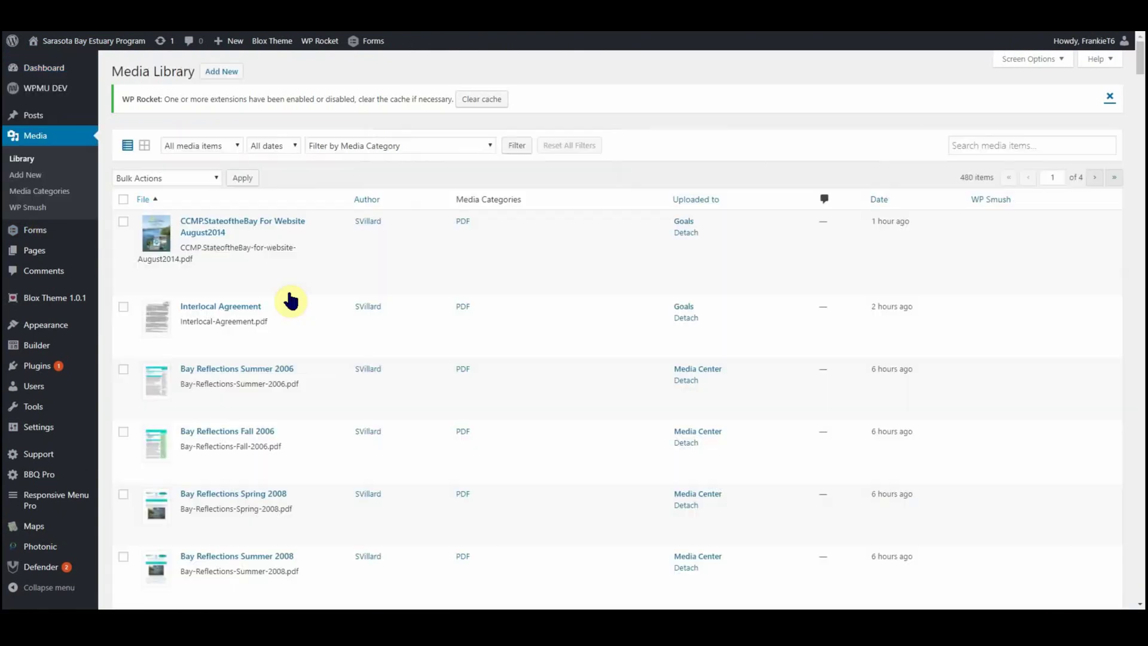
mouse_move(212, 226)
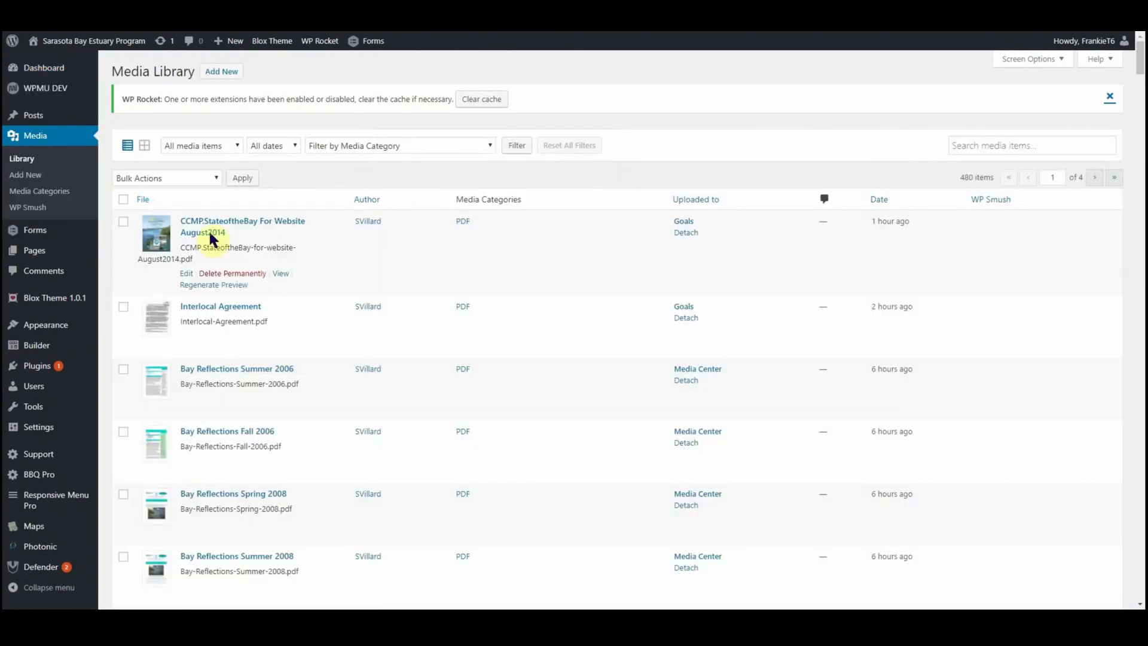
click(280, 274)
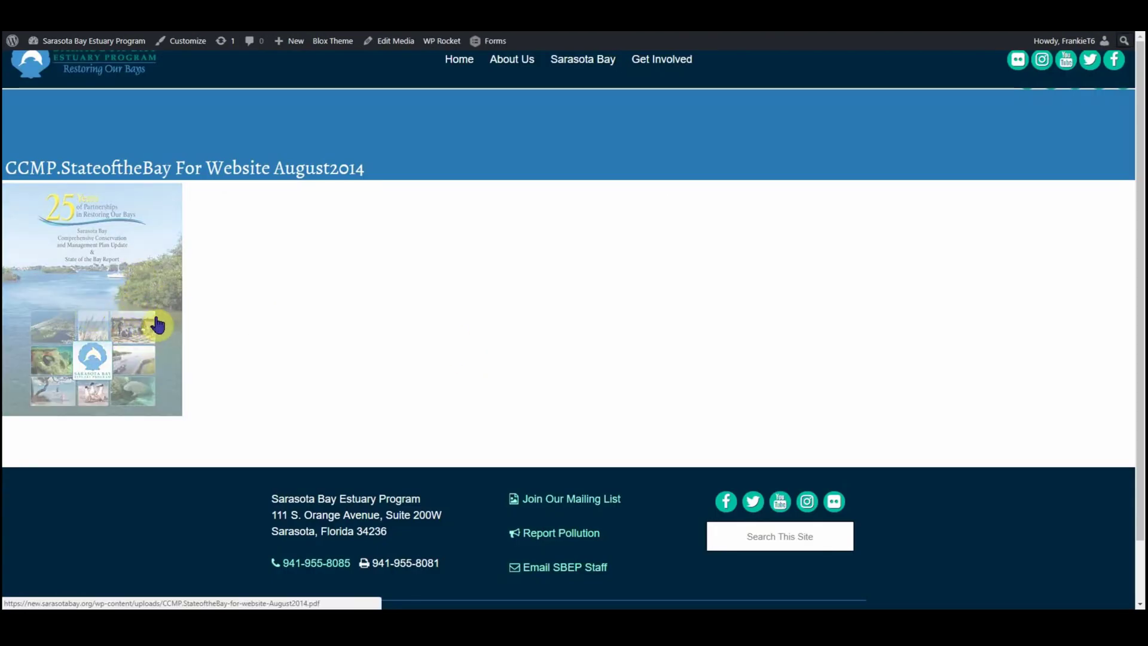
click(162, 372)
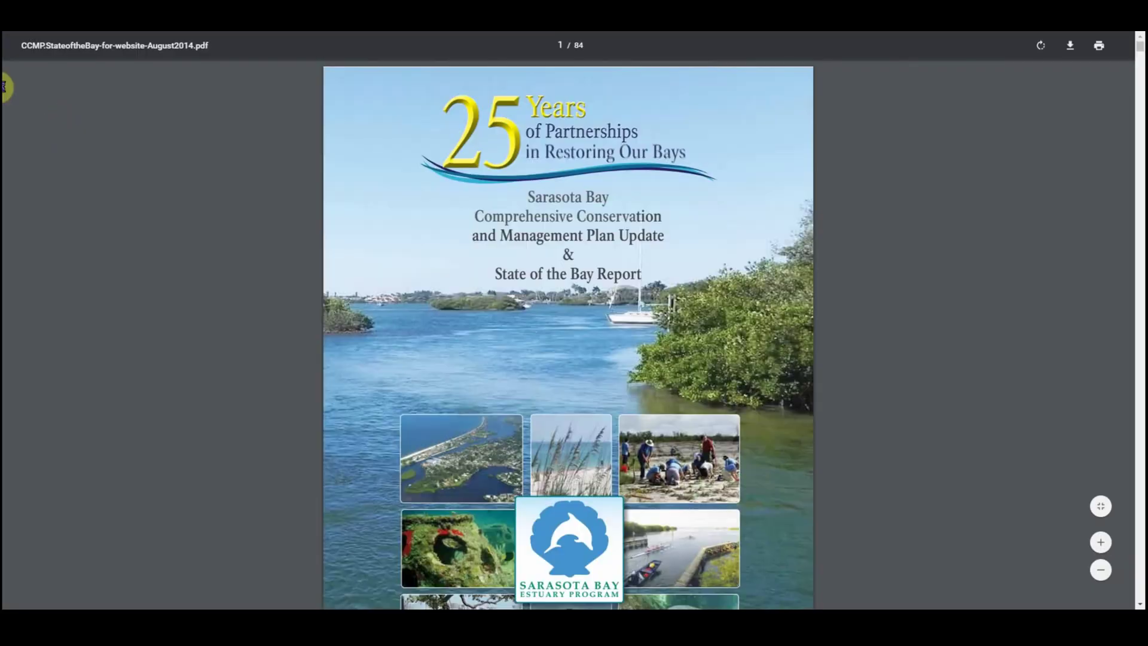
Step: Return to the attachment page and inspect the cover image's HTML in DevTools
key(alt+Left)
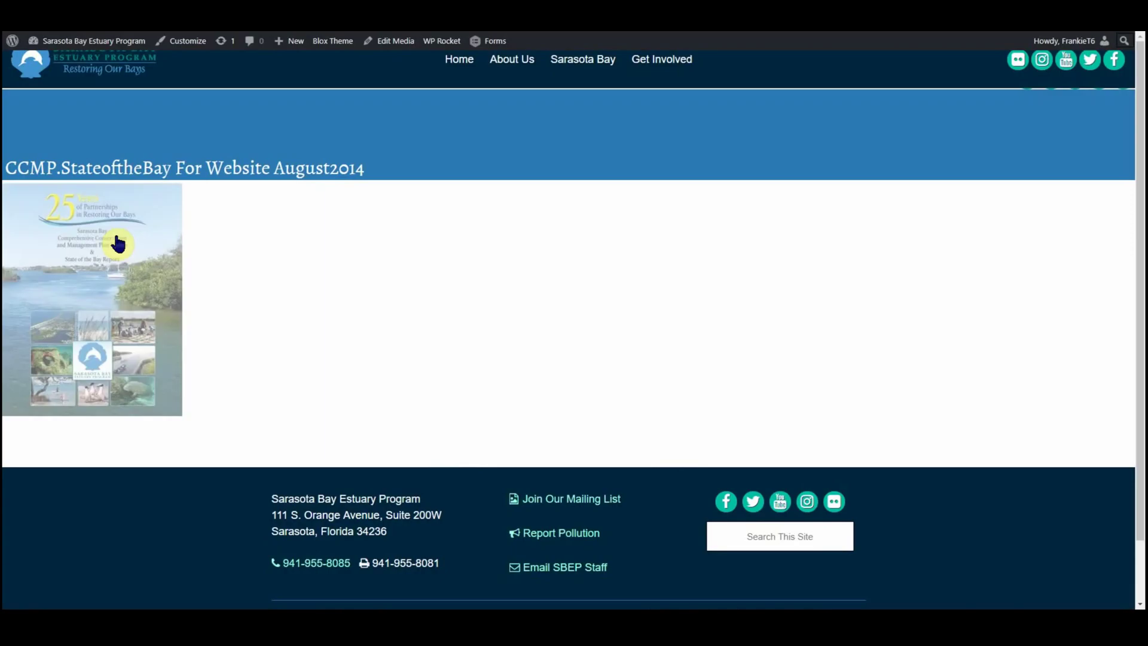
right_click(142, 269)
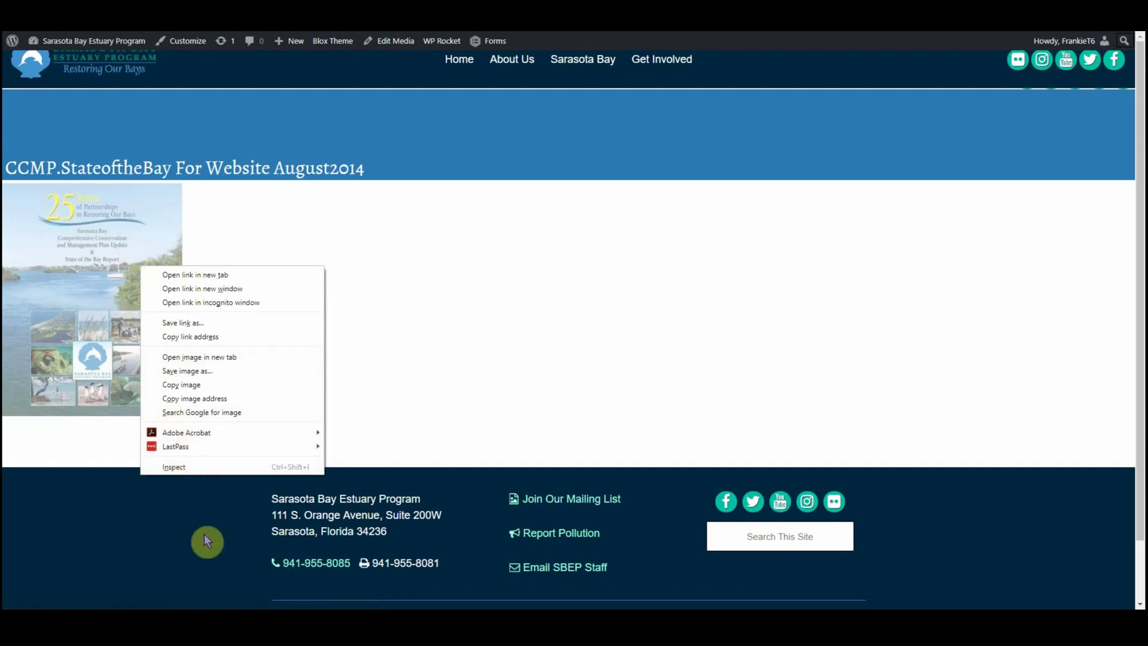
click(195, 471)
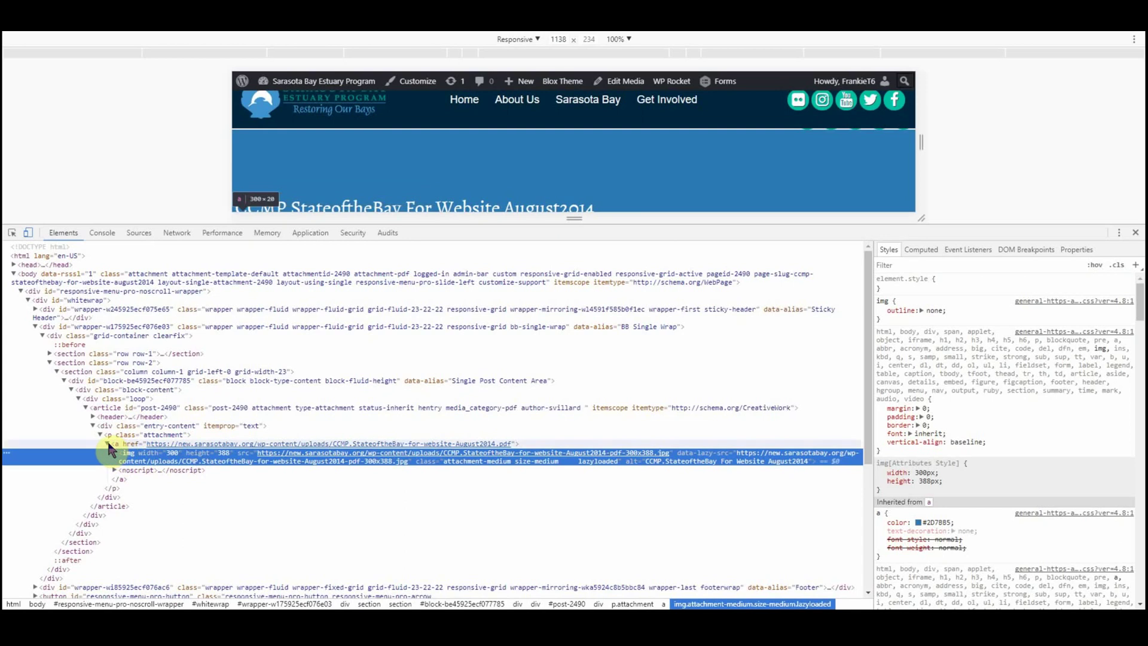
Step: Copy the outerHTML of the PDF link element wrapping the cover image
click(107, 444)
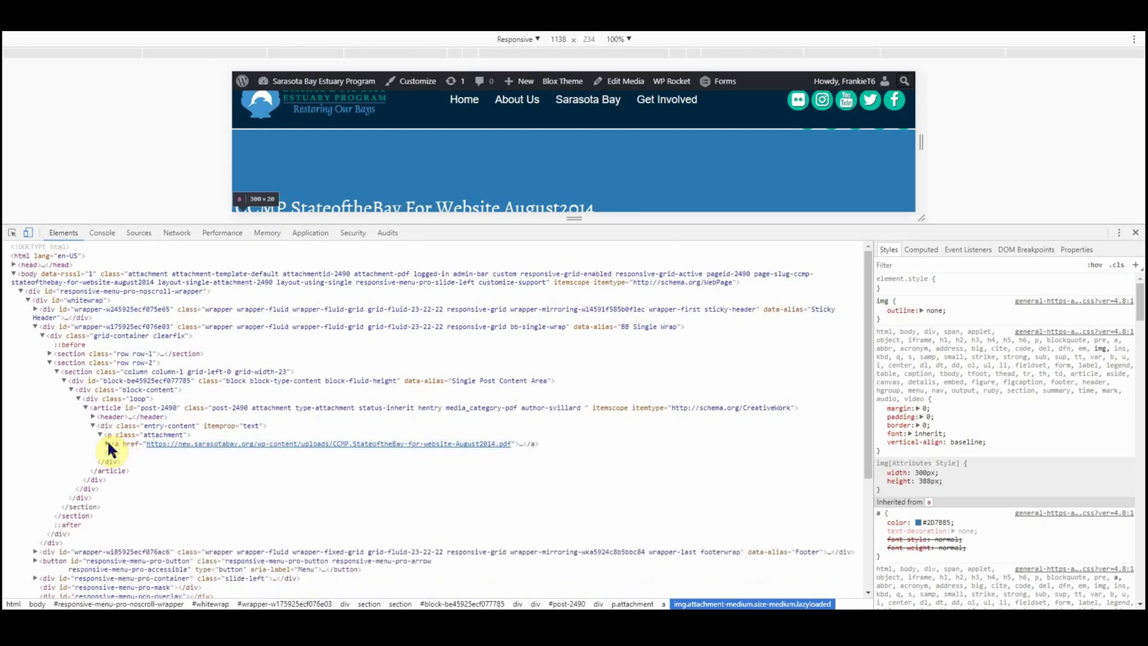
click(107, 444)
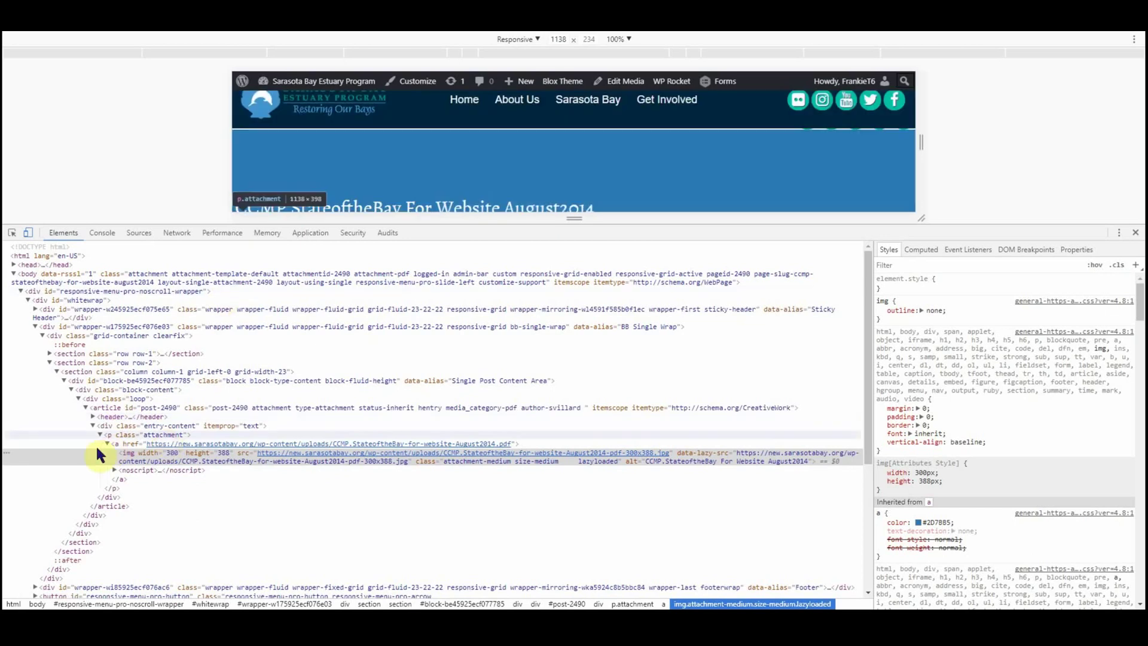
right_click(107, 444)
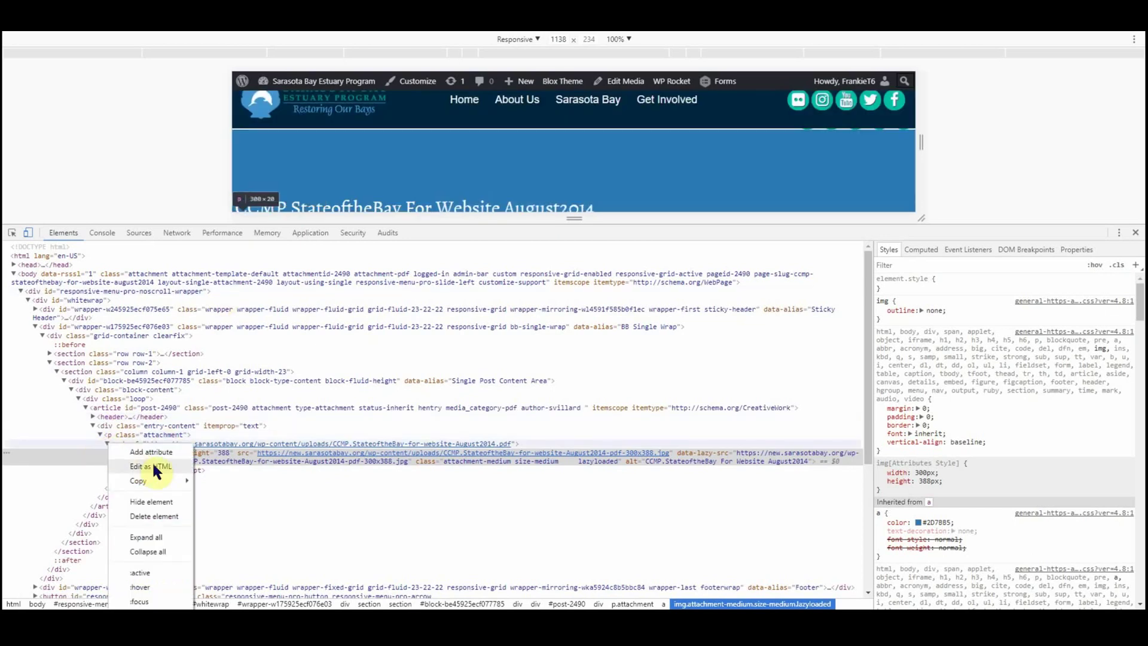
mouse_move(180, 482)
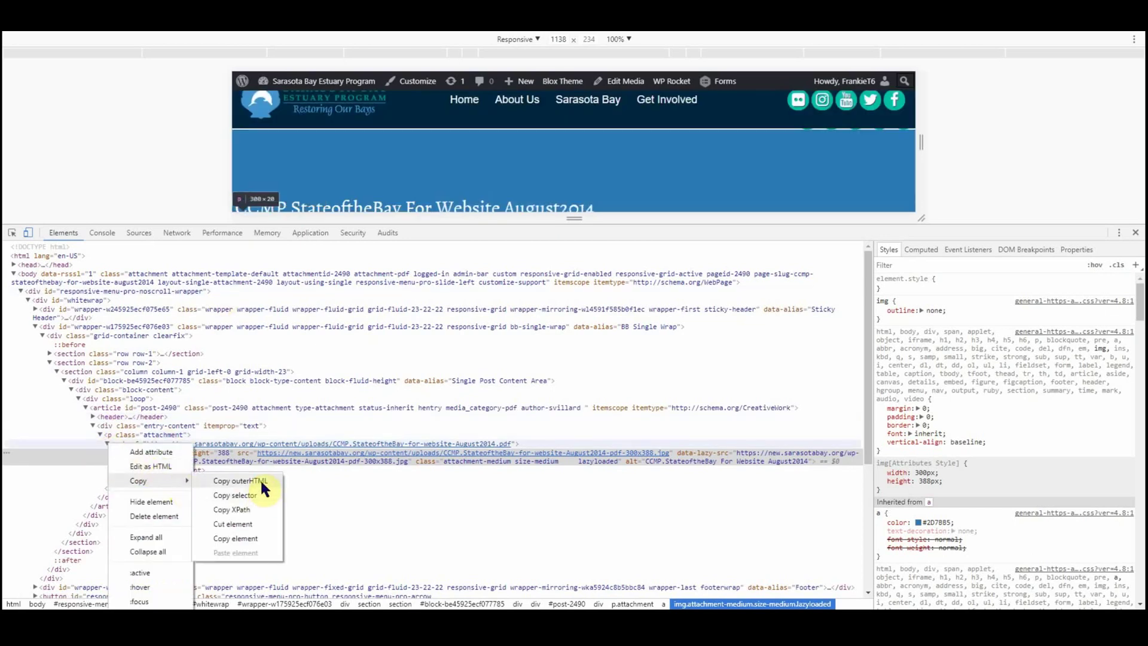
click(260, 478)
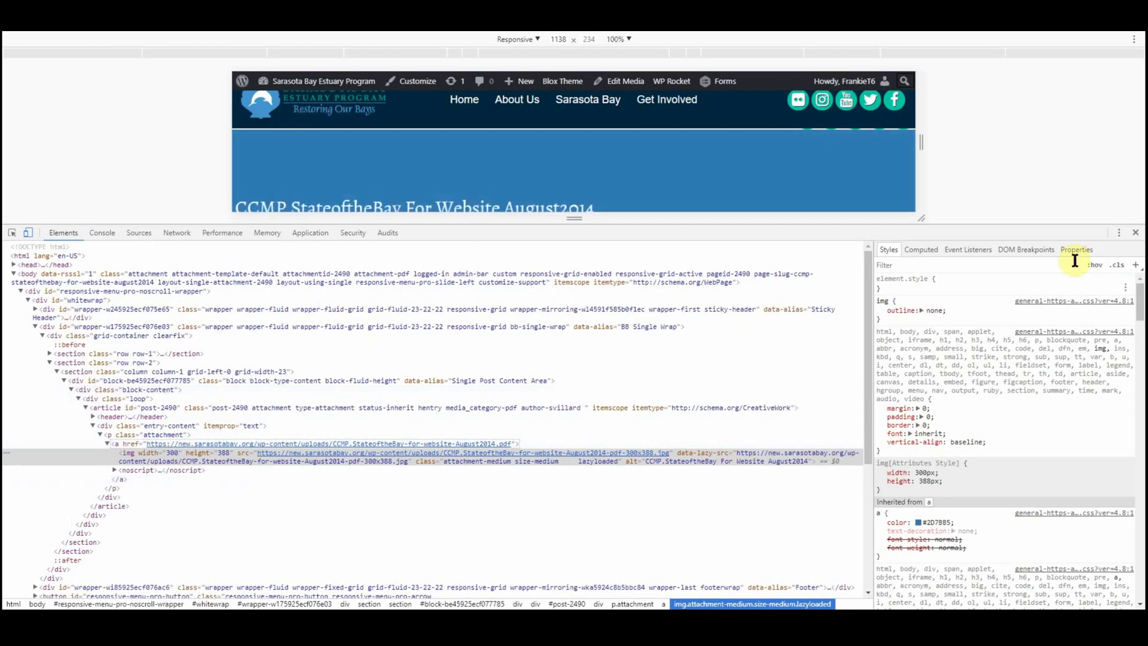
Step: Close DevTools and paste the copied link HTML as plain text into the Text Editor's Text tab
click(1137, 232)
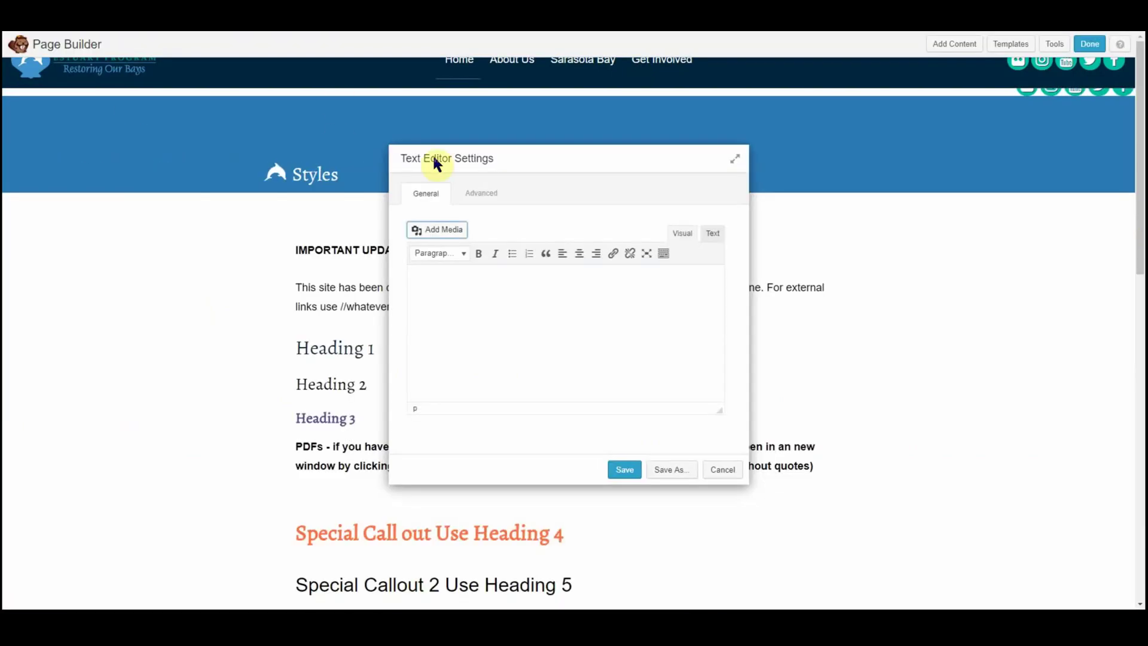
click(715, 236)
right_click(474, 288)
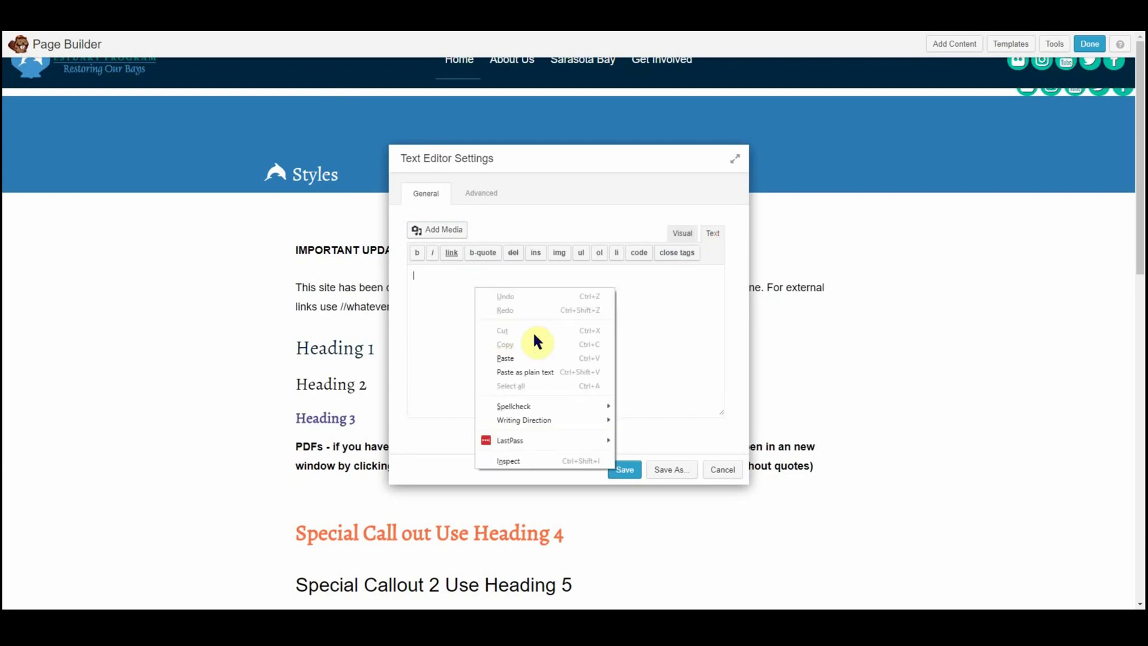
click(544, 369)
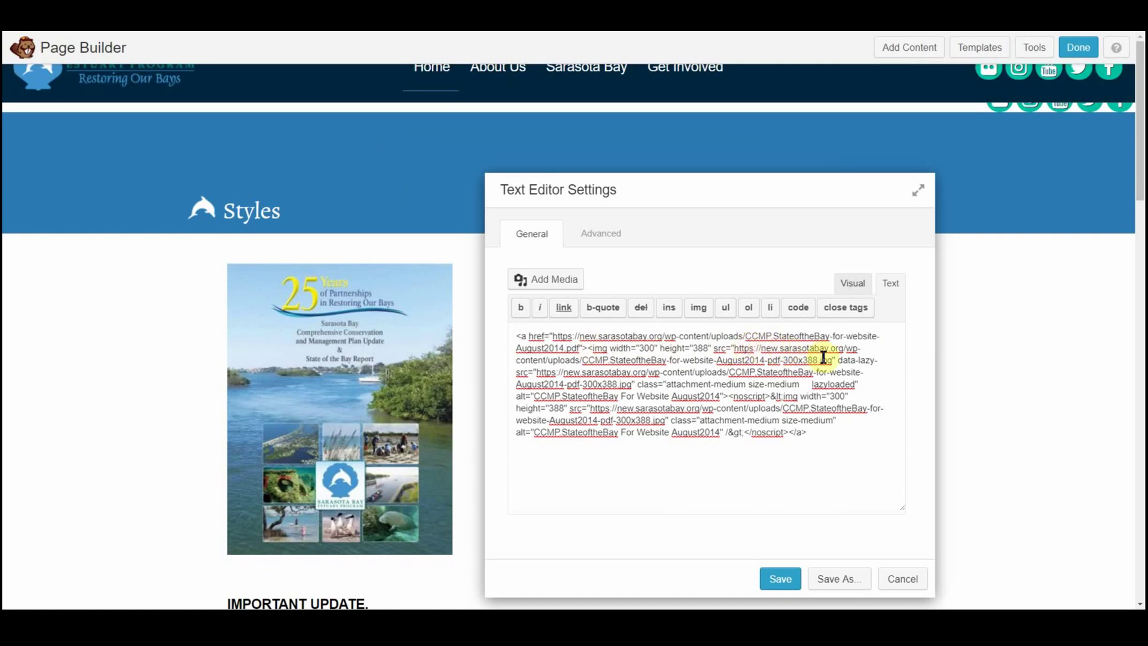
Step: Delete the data-lazy-src attribute and lazyloaded class from the img code, then select the noscript block
drag(514, 336, 641, 347)
click(897, 344)
drag(838, 360, 866, 387)
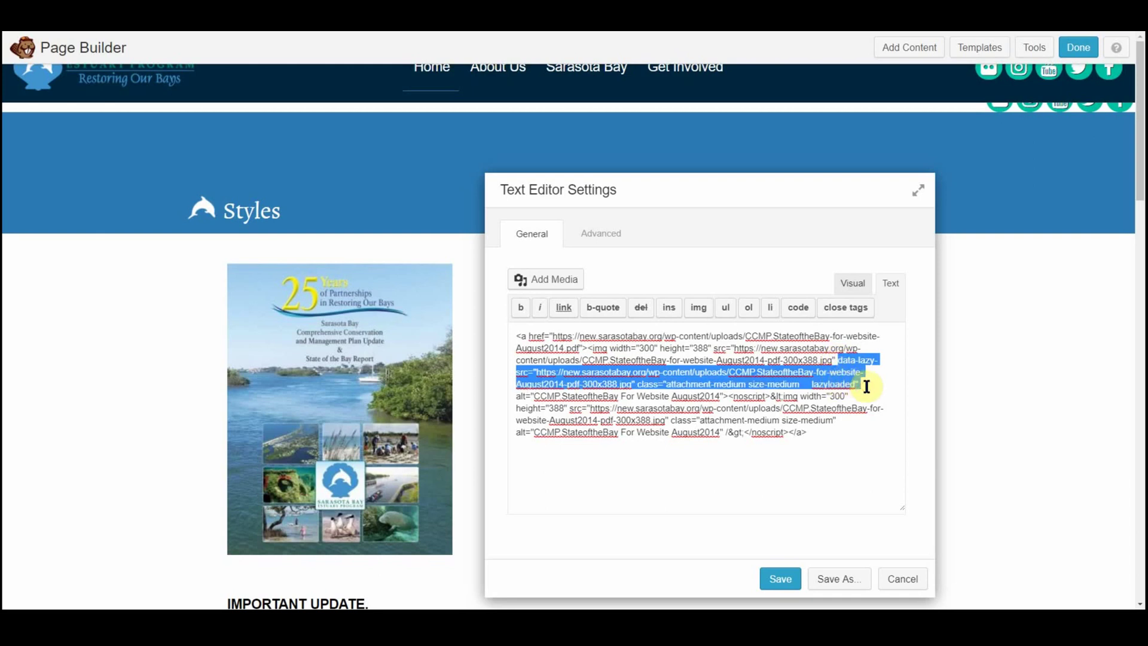
key(BackSpace)
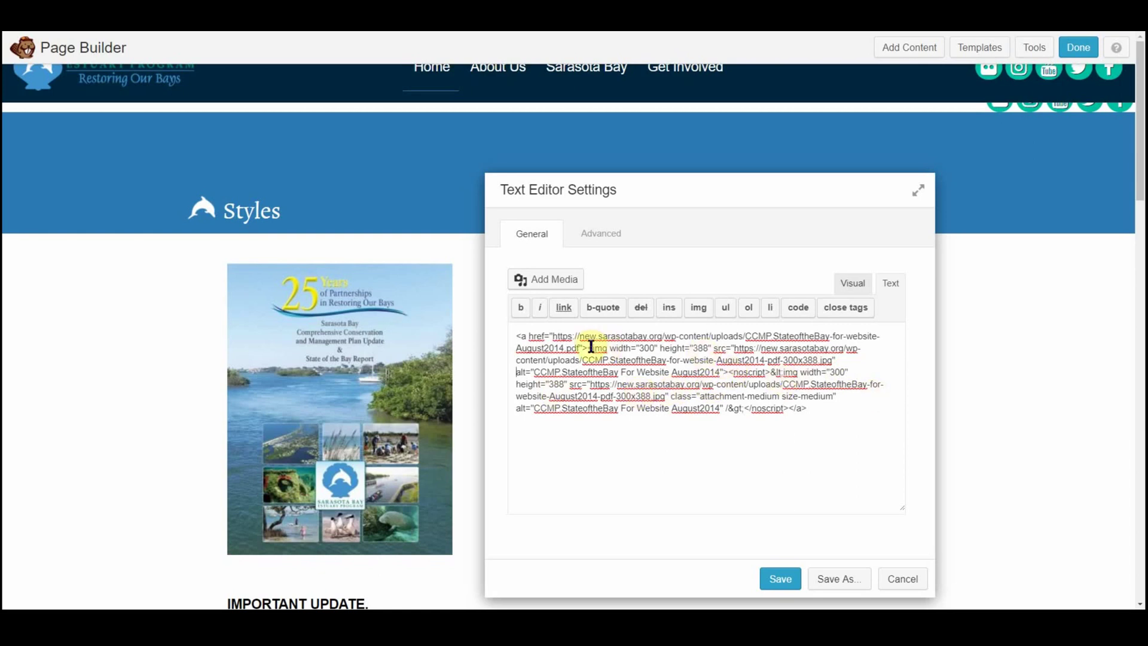
drag(590, 347, 789, 411)
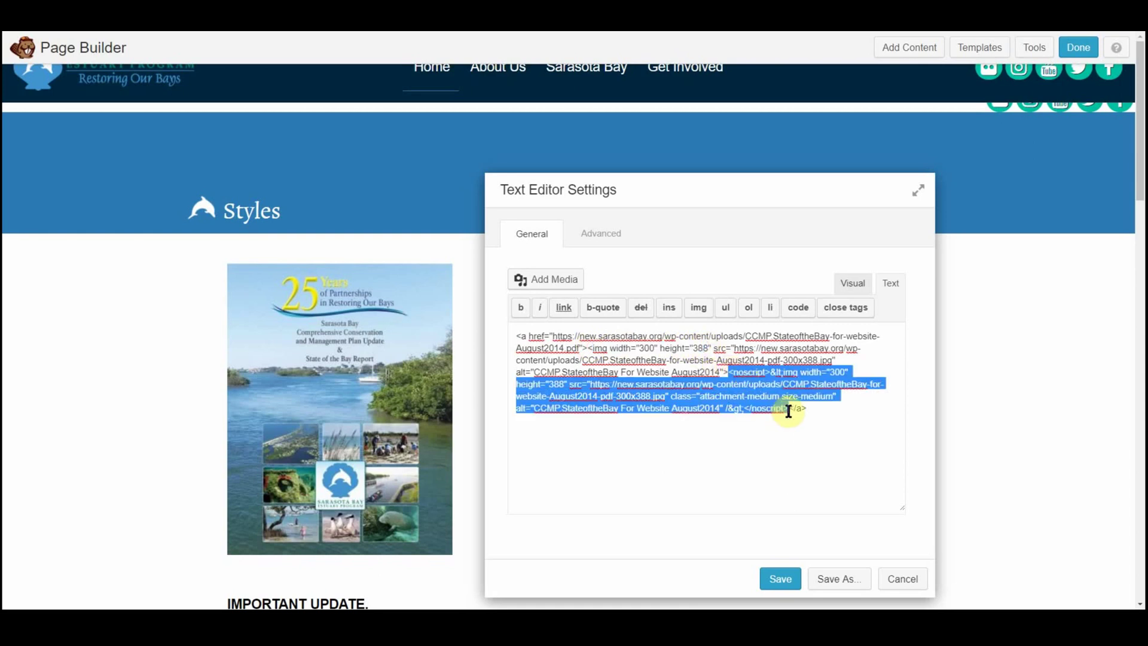
Step: Delete the noscript fallback and add target="_blank" to the PDF link tag
key(BackSpace)
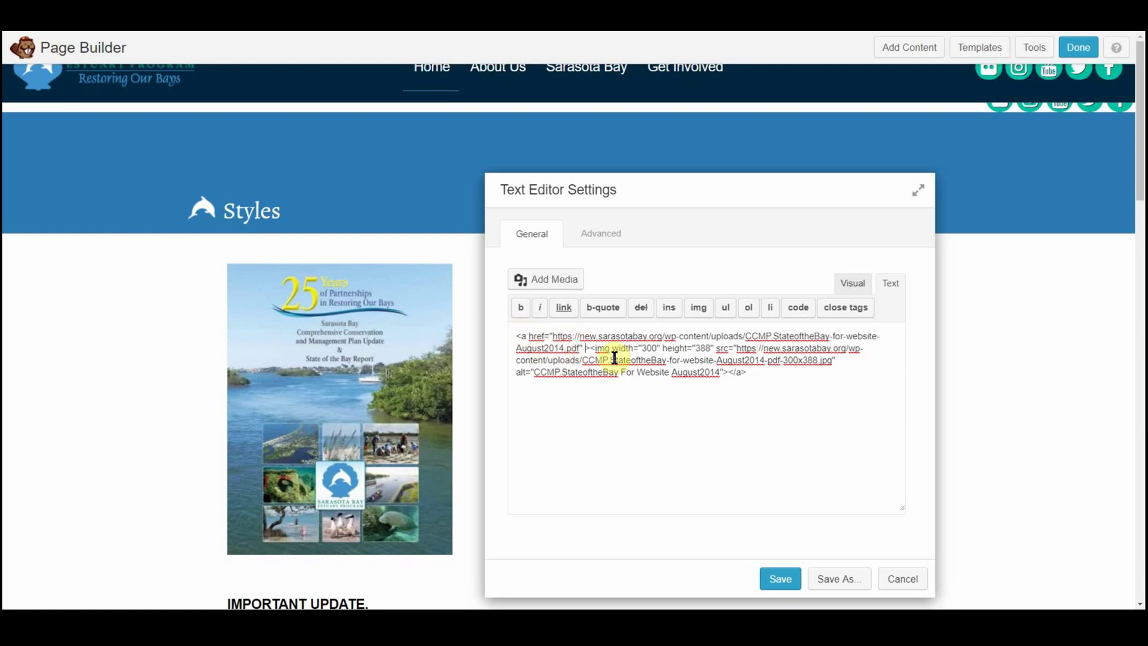
text(target)
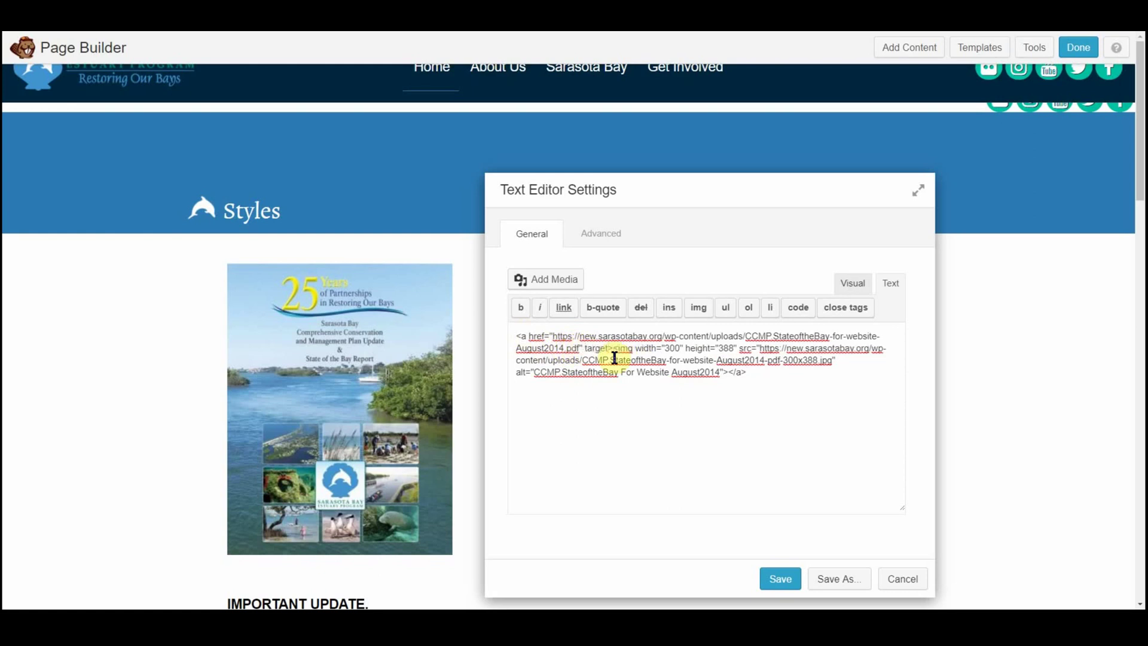
text(=")
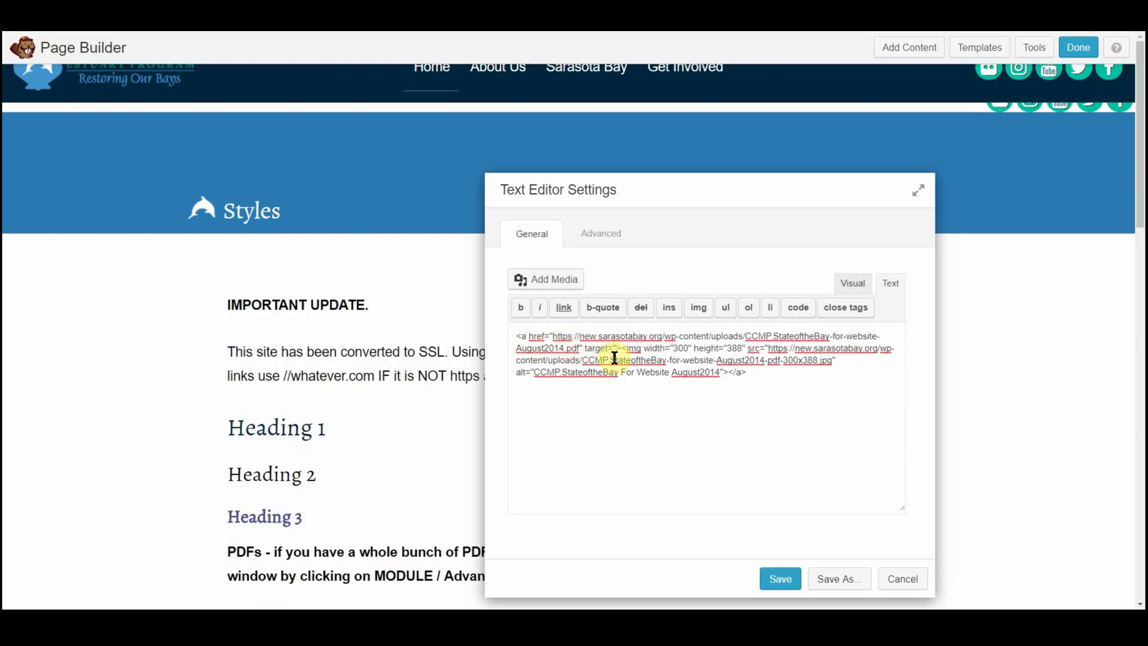
text(_)
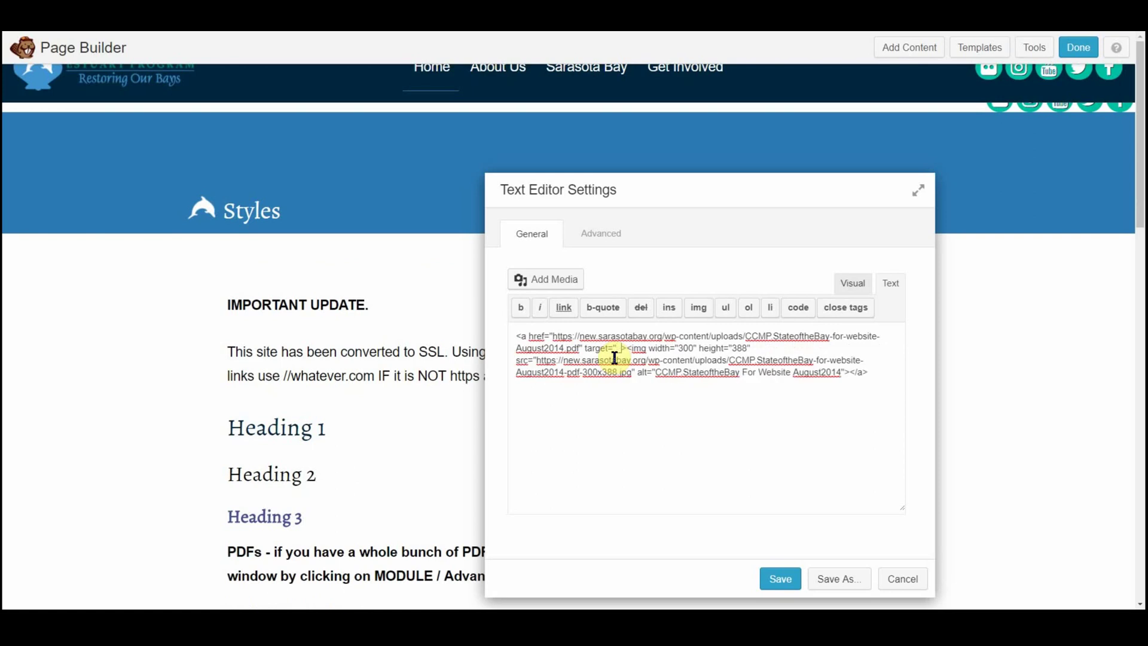
text(blank")
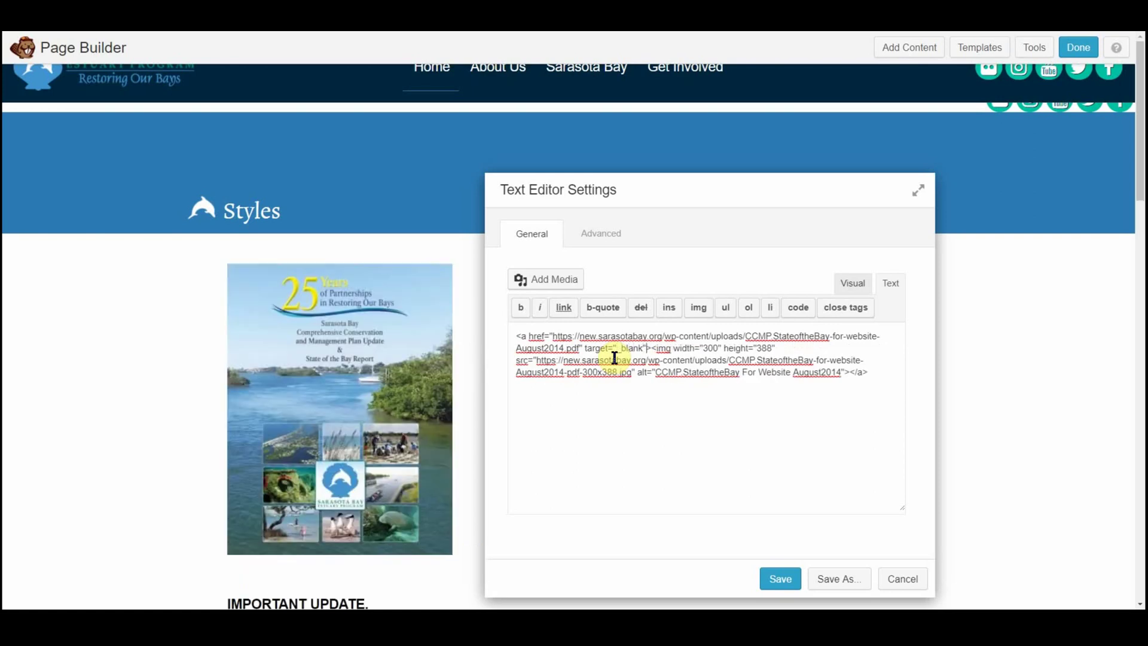
click(869, 371)
Step: Save the module, reopen it, and type 'asdf' after the cover image
click(779, 580)
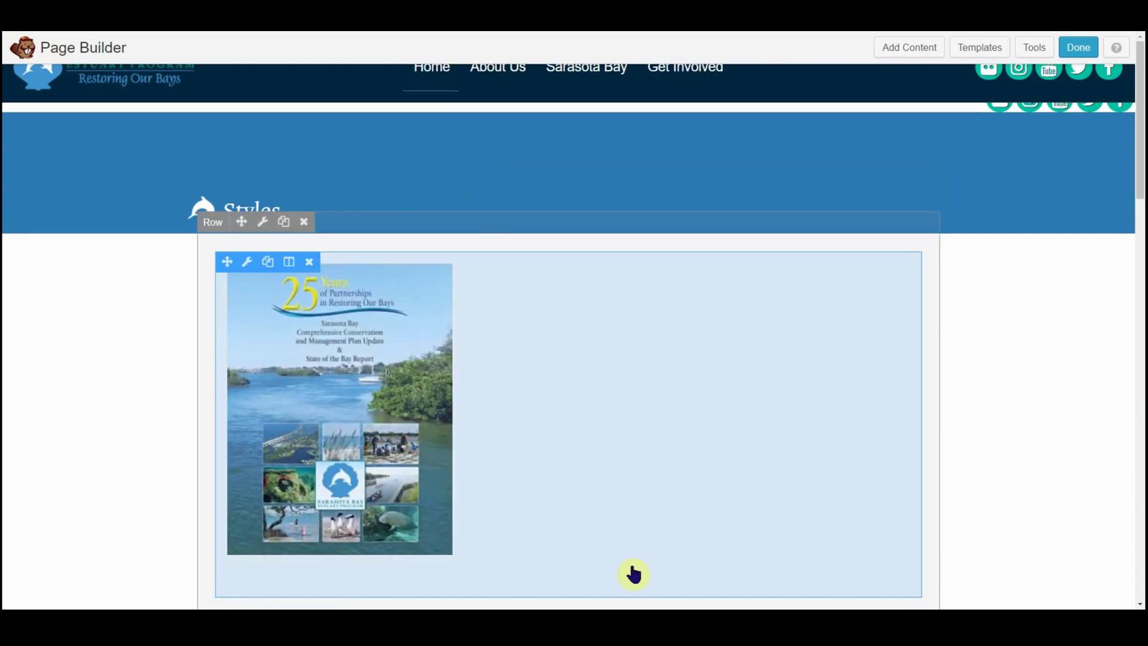
click(321, 388)
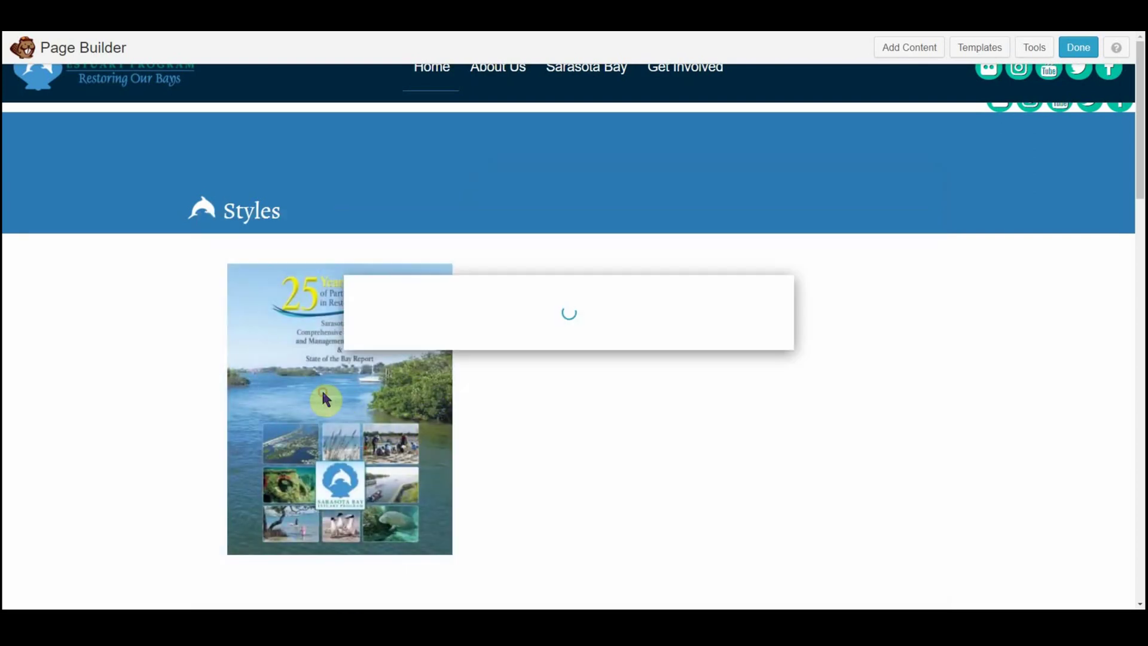
click(623, 291)
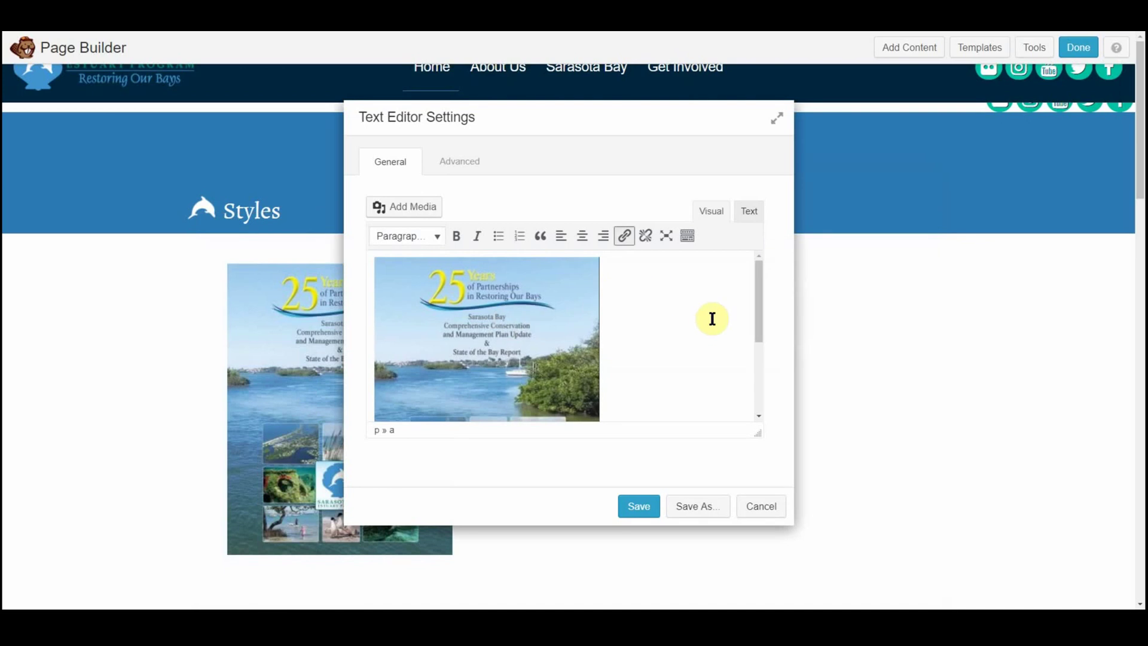
text(asdflj;jadsf)
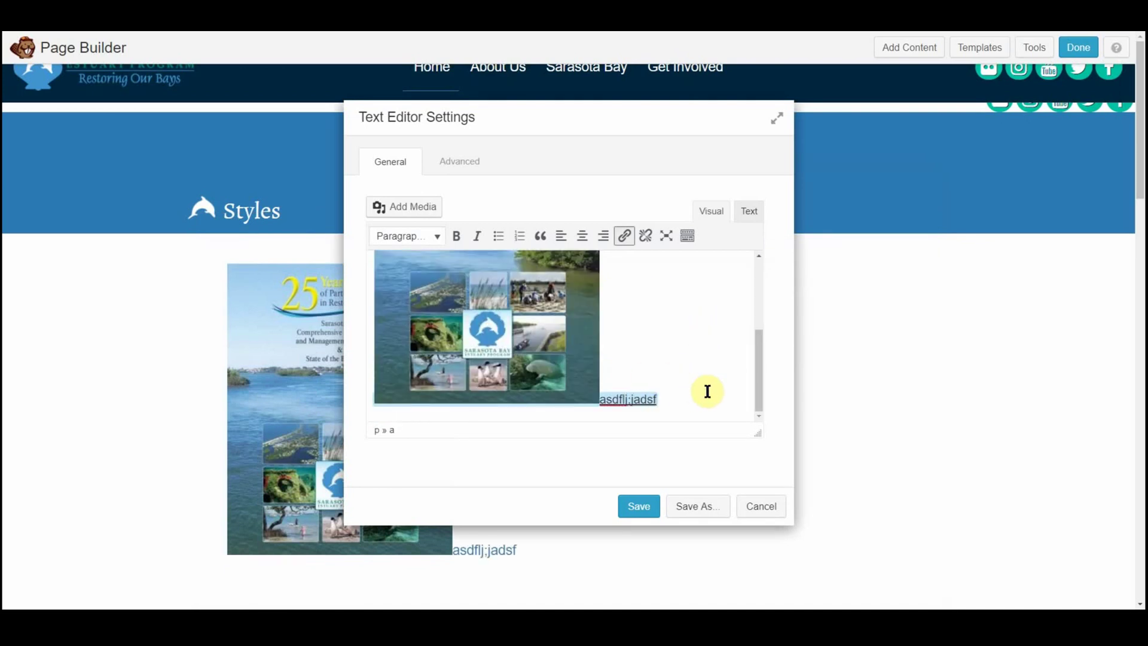
Step: Right-align the cover image, save the module, and bring up the publish choices
click(597, 371)
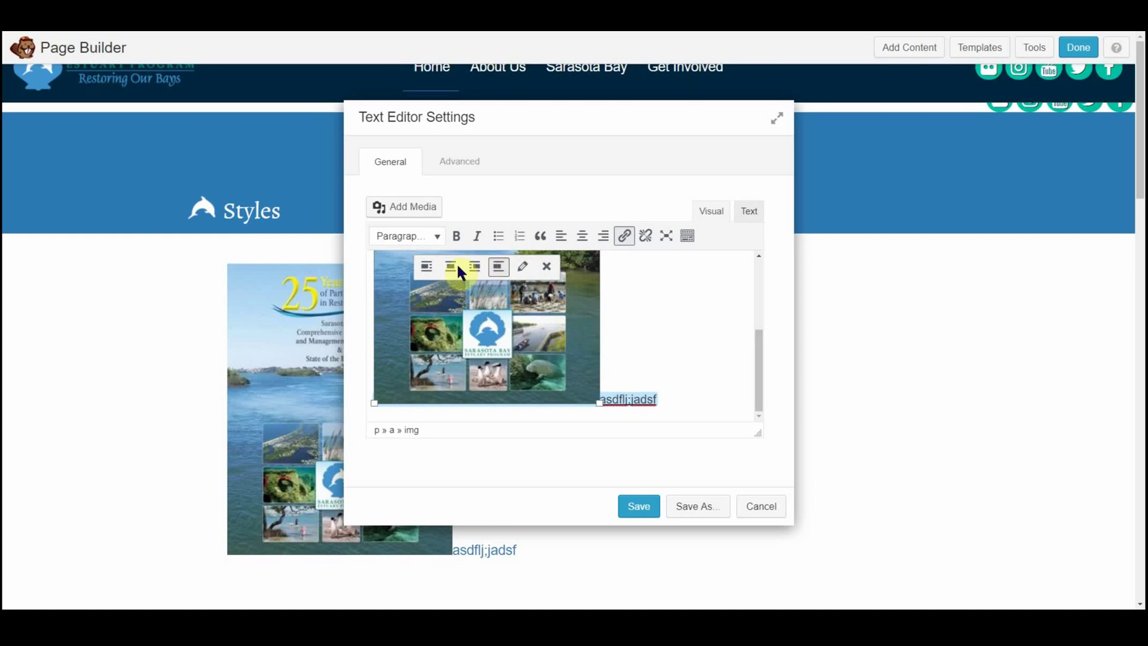
click(473, 270)
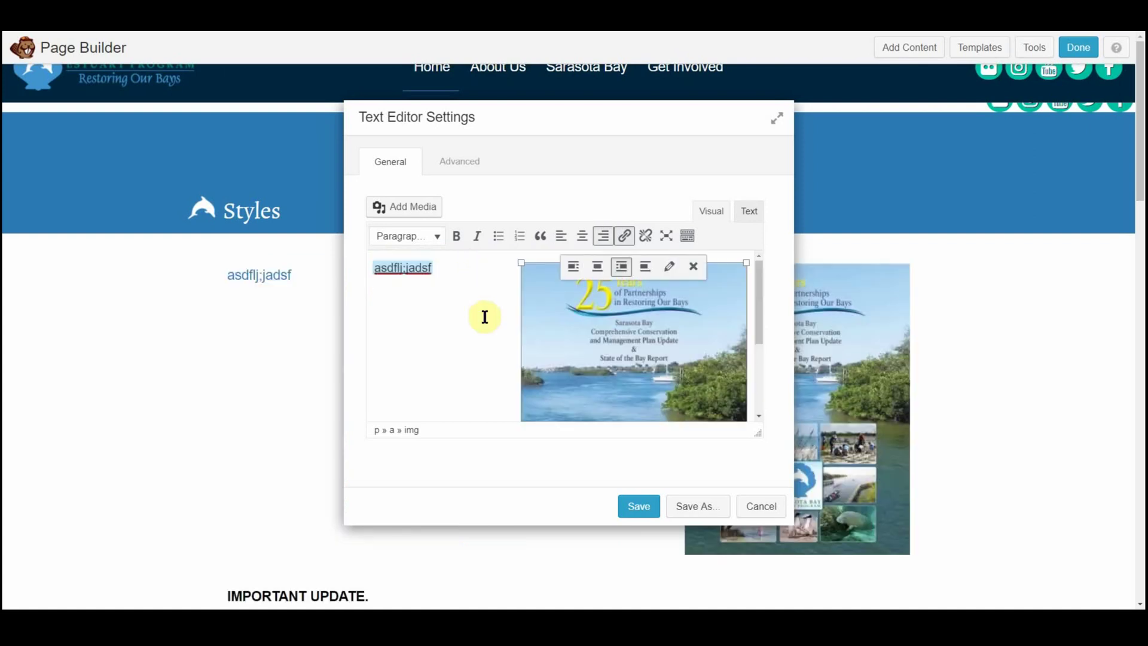
click(433, 269)
click(638, 507)
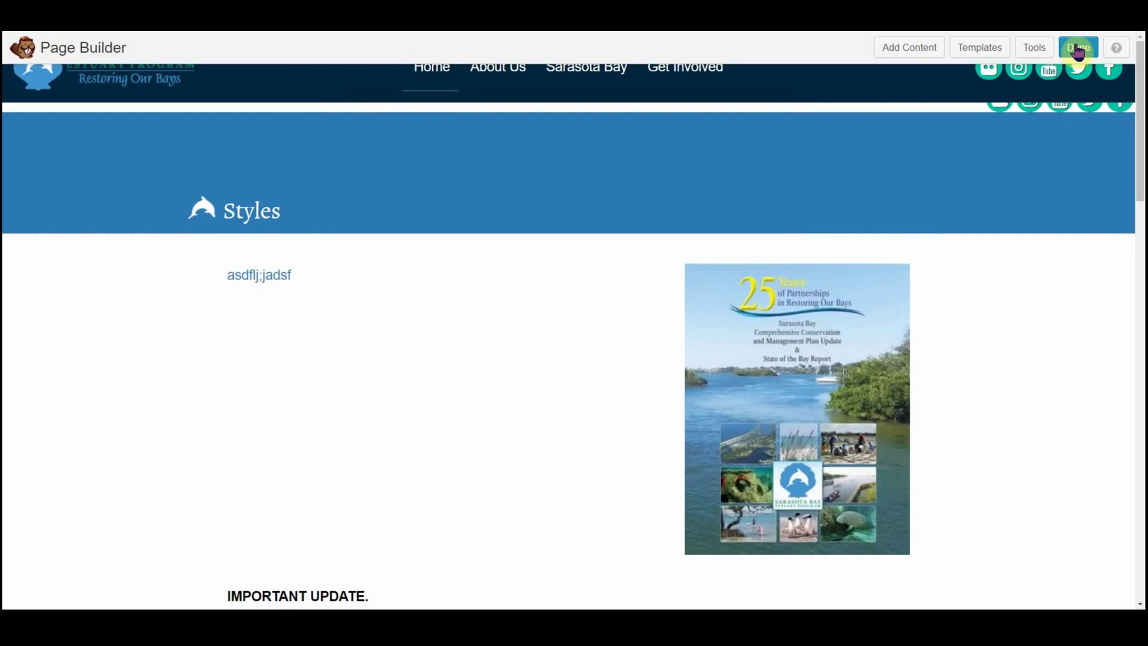
click(1078, 49)
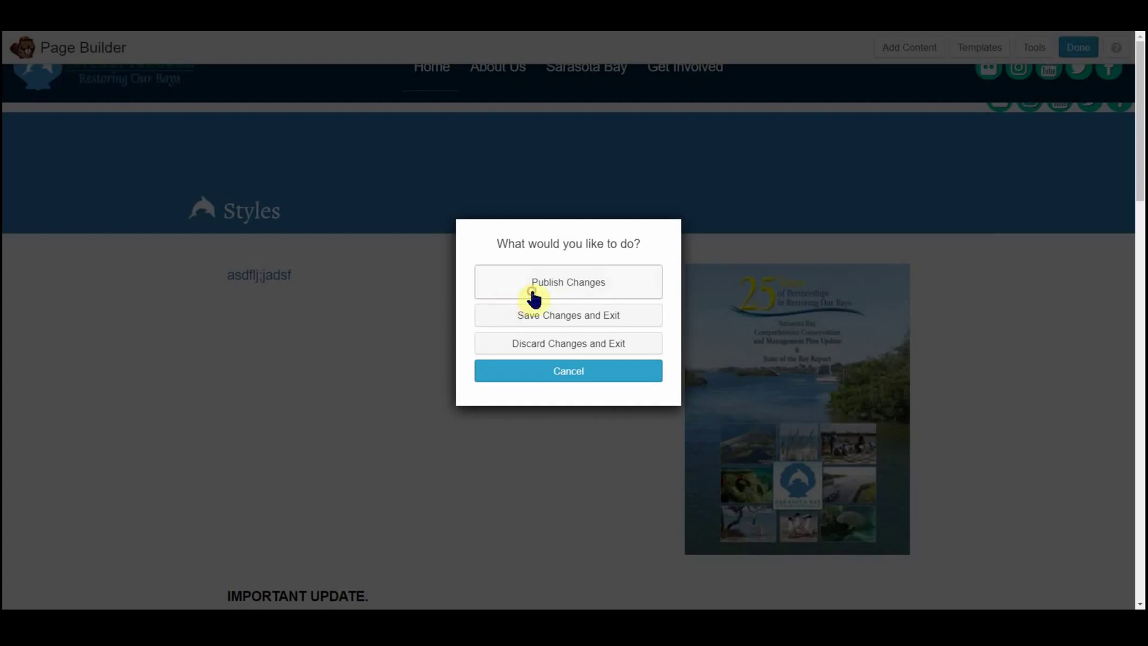